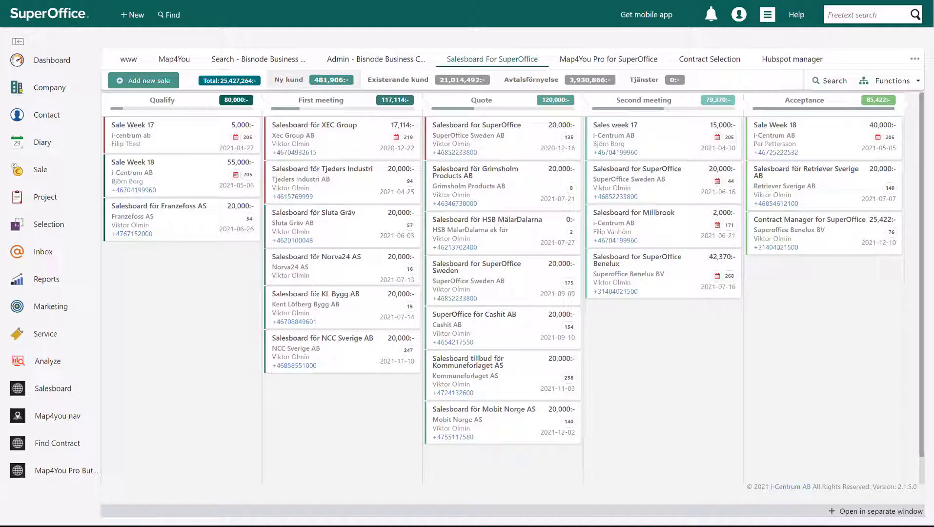
pyautogui.click(148, 80)
pyautogui.click(259, 243)
pyautogui.write('This is my new sale!')
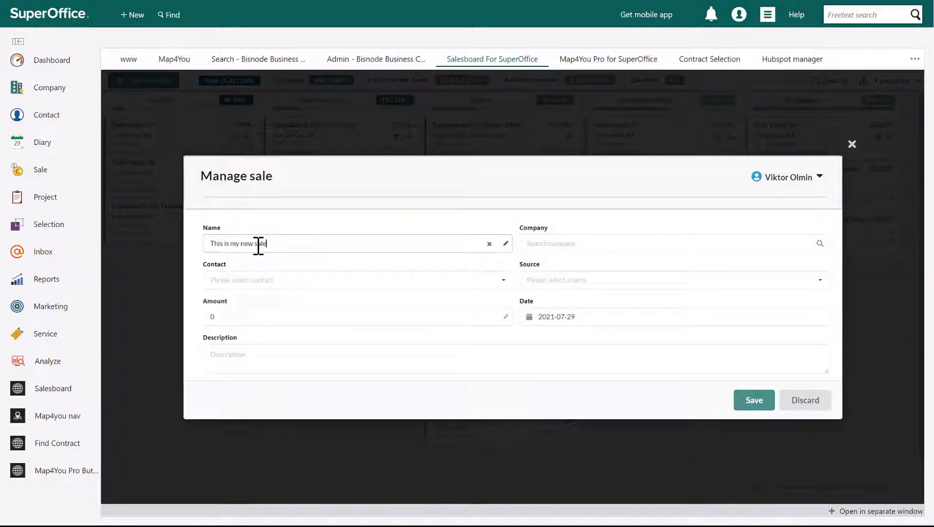
pyautogui.click(561, 243)
pyautogui.write('i-cen')
pyautogui.click(550, 287)
pyautogui.click(358, 280)
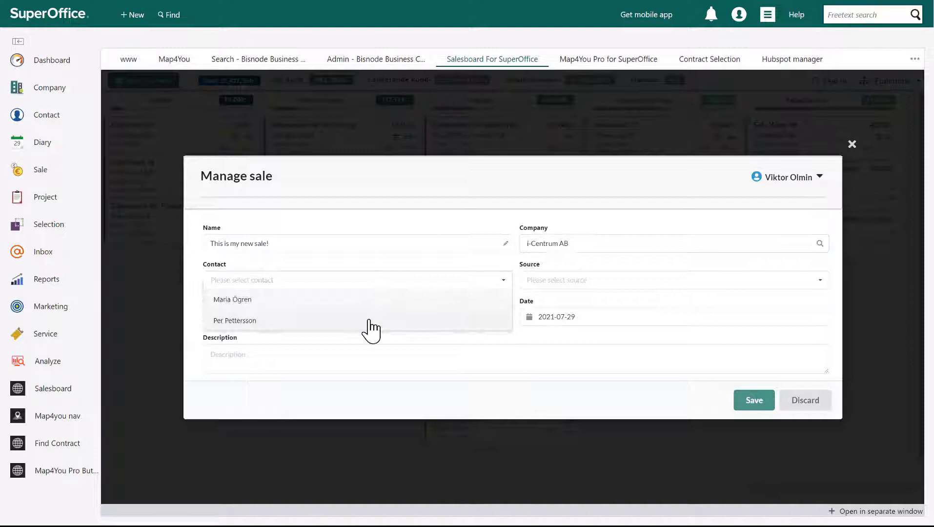
pyautogui.click(373, 325)
pyautogui.click(351, 317)
pyautogui.write('2000')
pyautogui.click(754, 400)
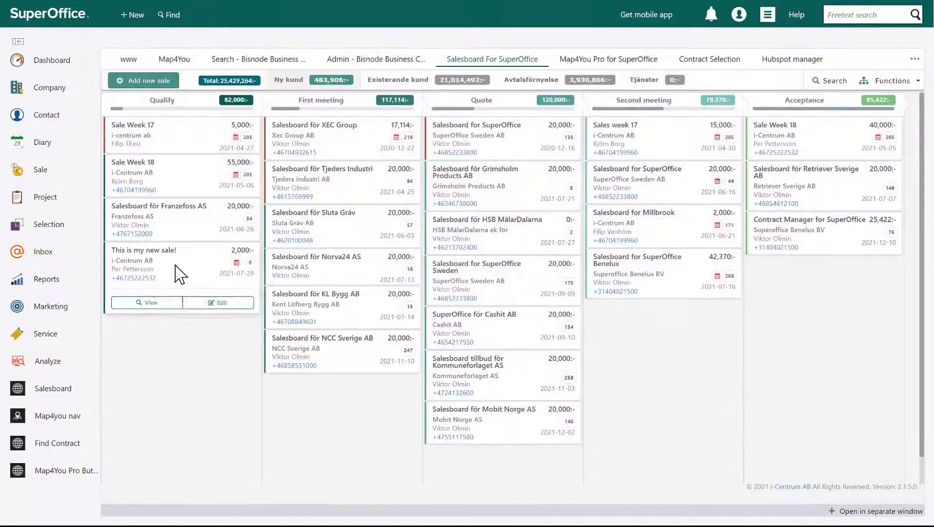
# Step: Move the new sale to Second meeting, change its date, then mark it sold with a reason
pyautogui.moveTo(175, 263); pyautogui.dragTo(643, 321)
pyautogui.click(700, 360)
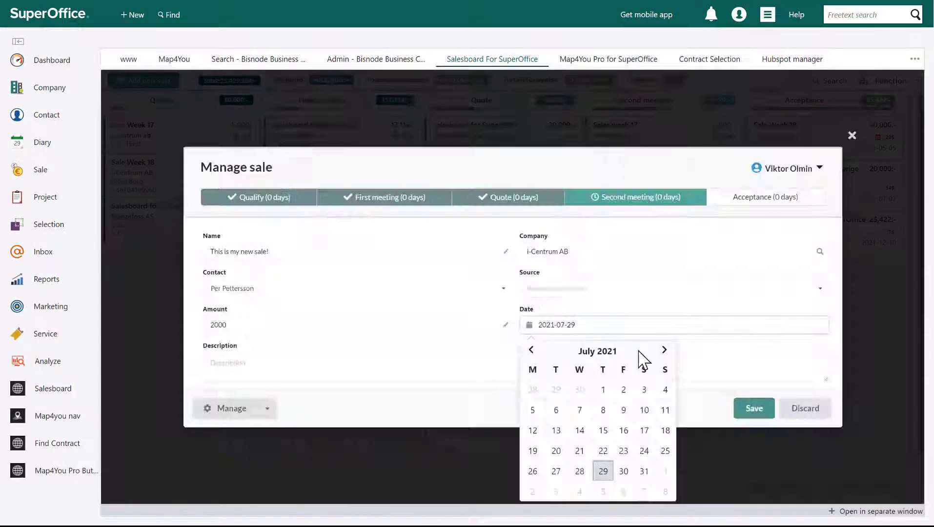
pyautogui.click(642, 361)
pyautogui.click(604, 471)
pyautogui.click(754, 409)
pyautogui.moveTo(643, 321); pyautogui.dragTo(411, 487)
pyautogui.click(411, 487)
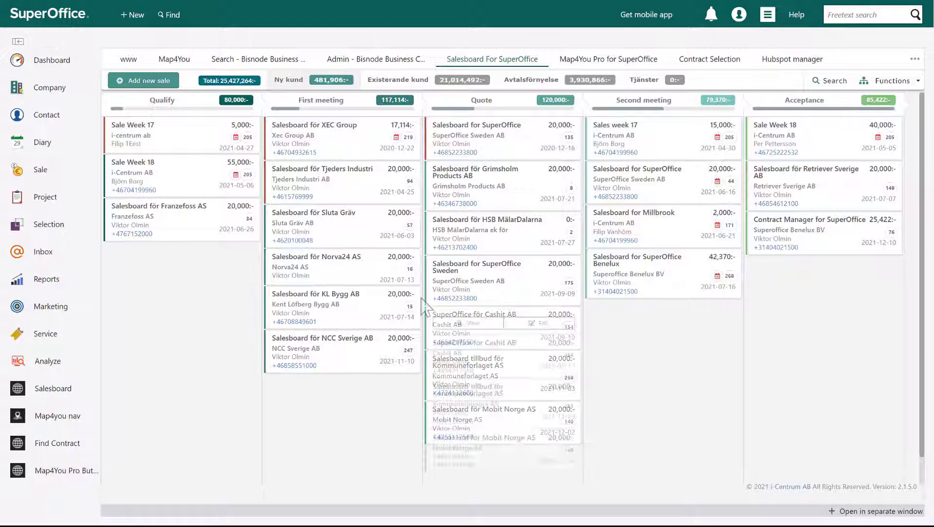
pyautogui.click(143, 81)
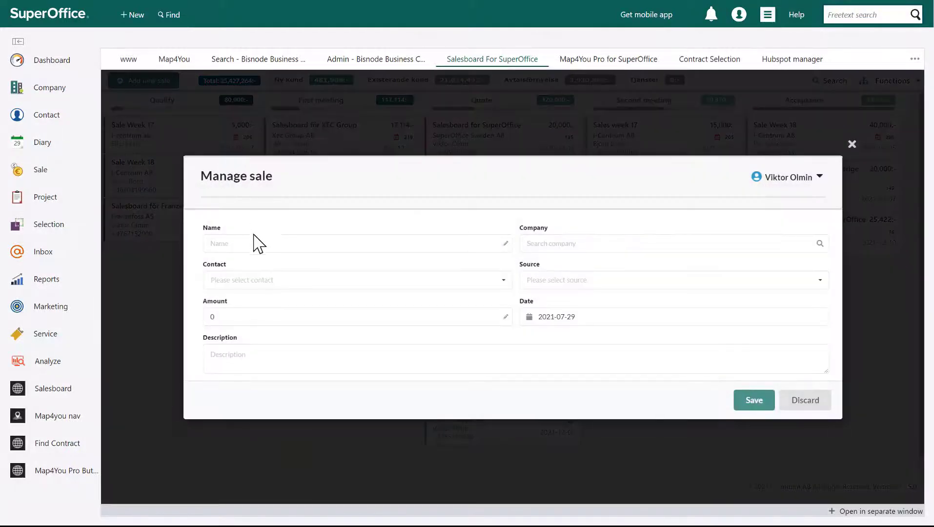
pyautogui.click(258, 243)
pyautogui.write('This is')
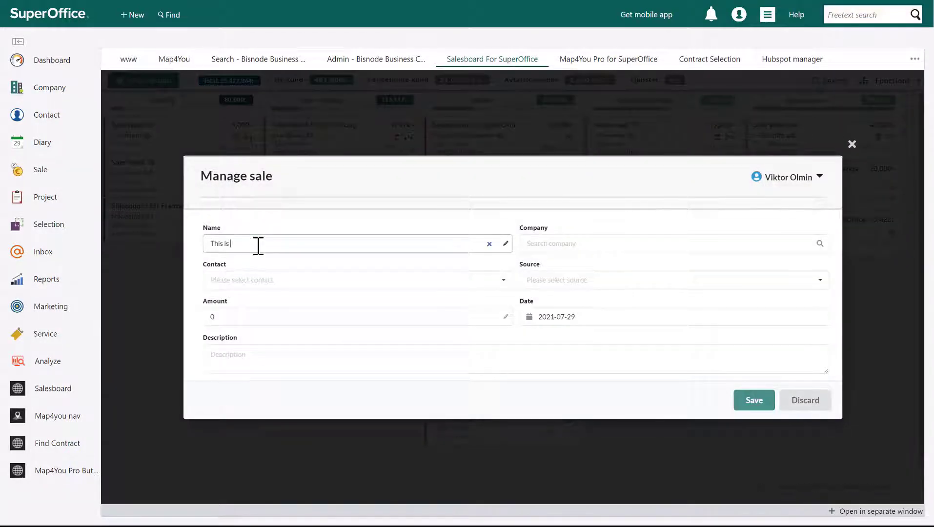
pyautogui.write(' my new sale!')
pyautogui.click(561, 244)
pyautogui.write('i-cen')
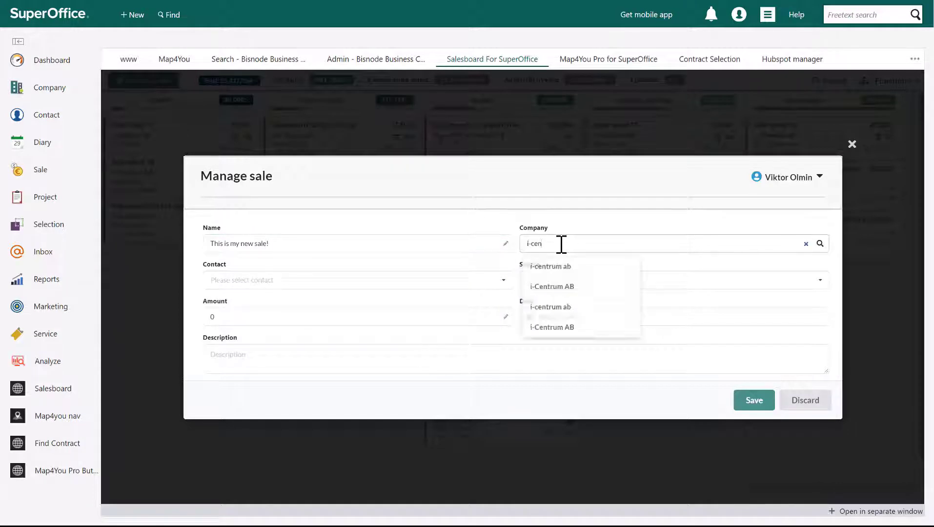
pyautogui.click(569, 289)
pyautogui.click(380, 279)
pyautogui.click(358, 321)
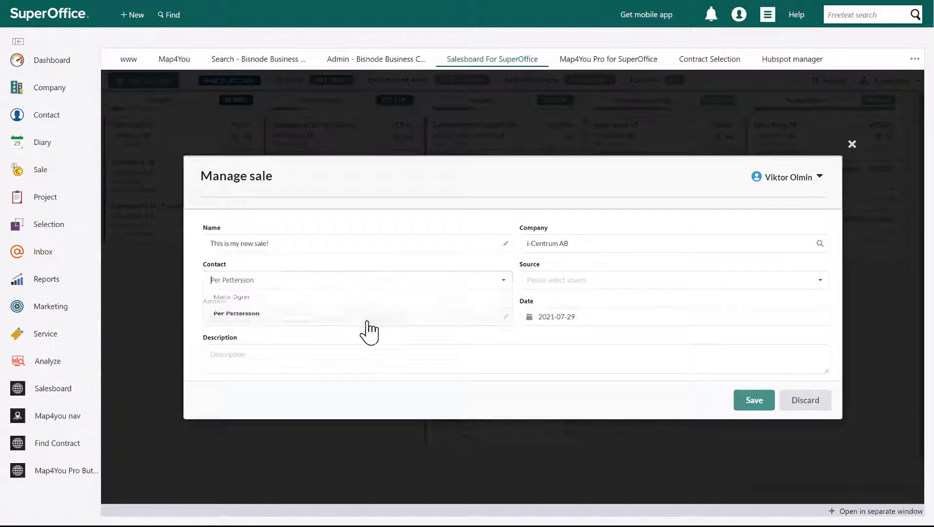
pyautogui.click(219, 317)
pyautogui.write('2000')
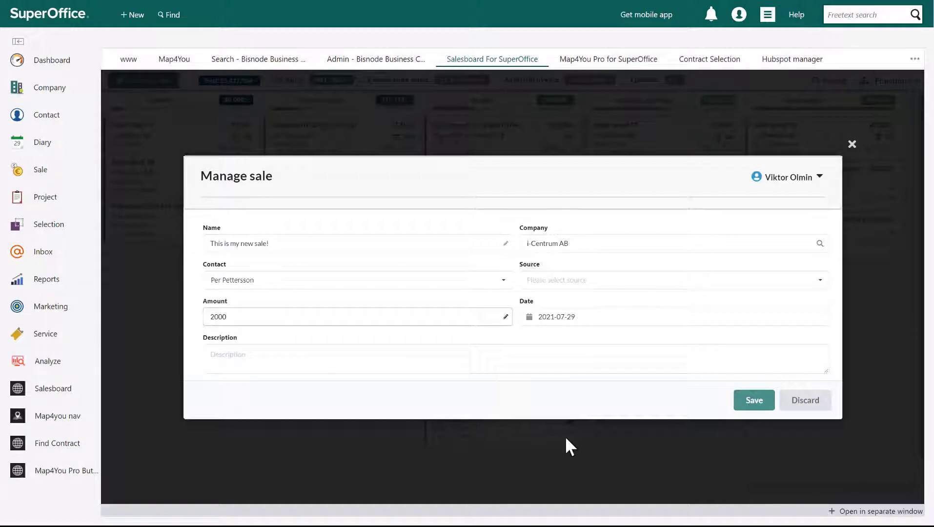
pyautogui.click(743, 405)
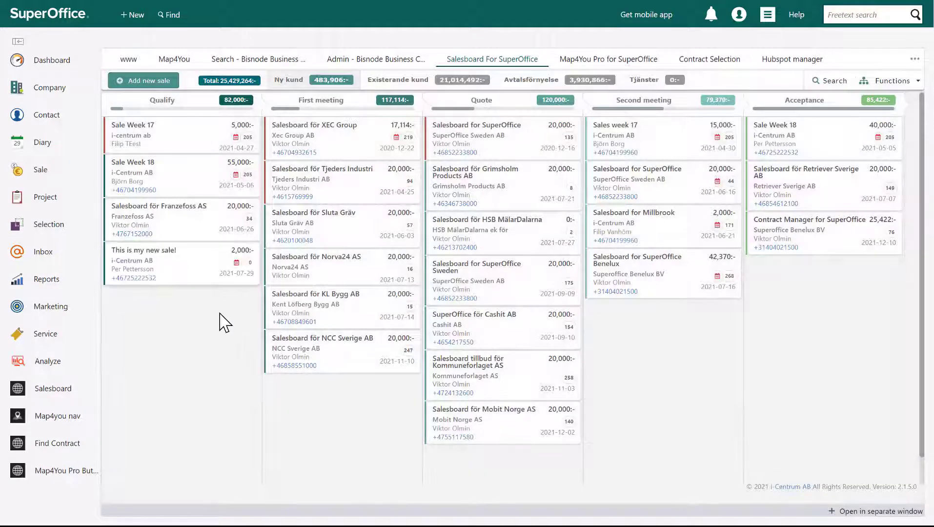
# Step: Move the new sale to Second meeting and change its date to 5 August 2021
pyautogui.moveTo(183, 263)
pyautogui.mouseDown()
pyautogui.moveTo(303, 396)
pyautogui.moveTo(680, 368)
pyautogui.mouseUp()
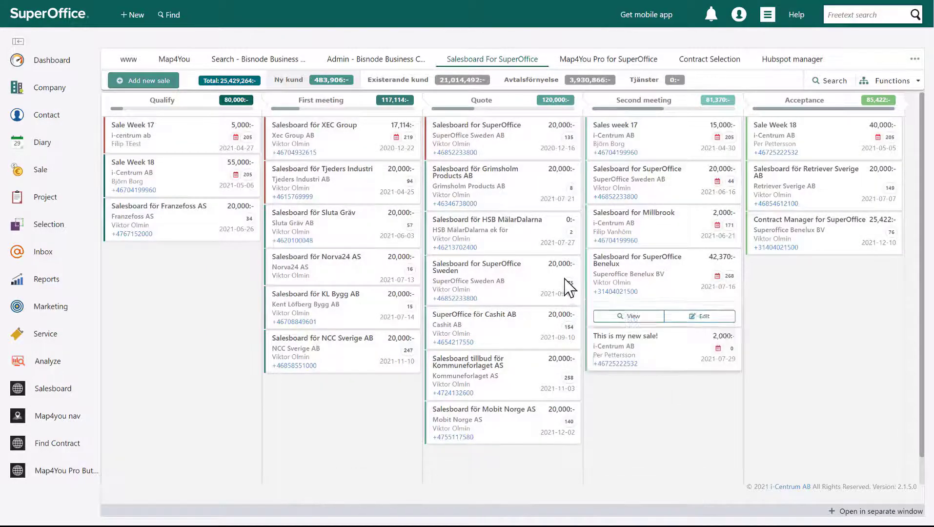
pyautogui.click(700, 360)
pyautogui.click(591, 324)
pyautogui.click(664, 350)
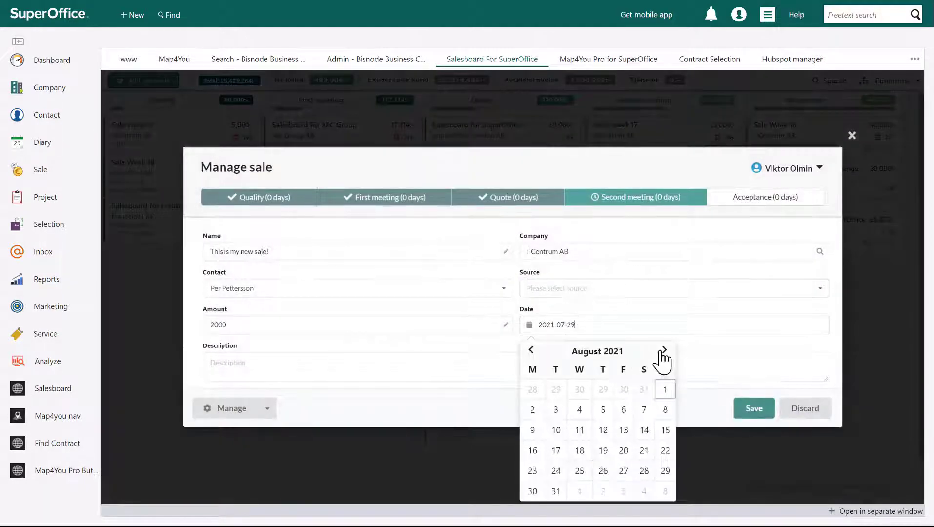
pyautogui.click(602, 410)
pyautogui.click(754, 408)
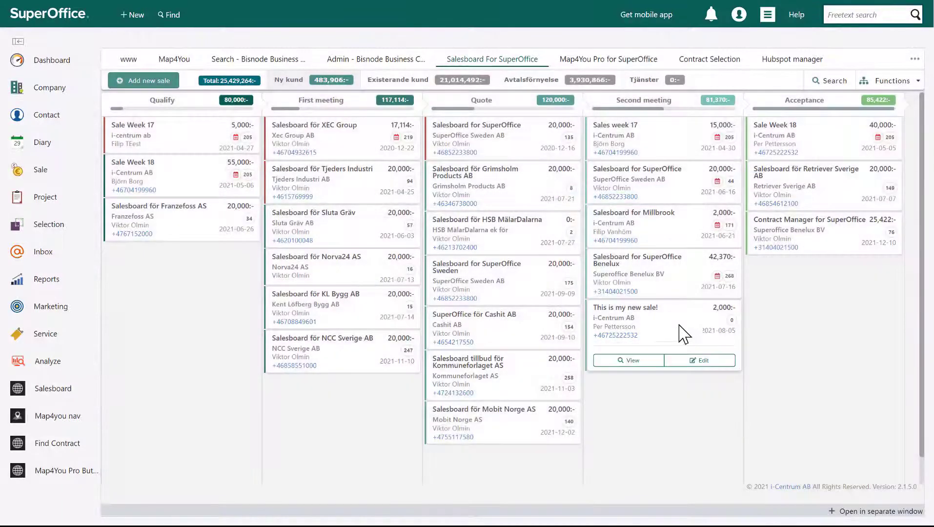
# Step: Drop the new sale onto Sold and confirm it with a chosen reason sold
pyautogui.moveTo(664, 321); pyautogui.dragTo(409, 481)
pyautogui.click(511, 267)
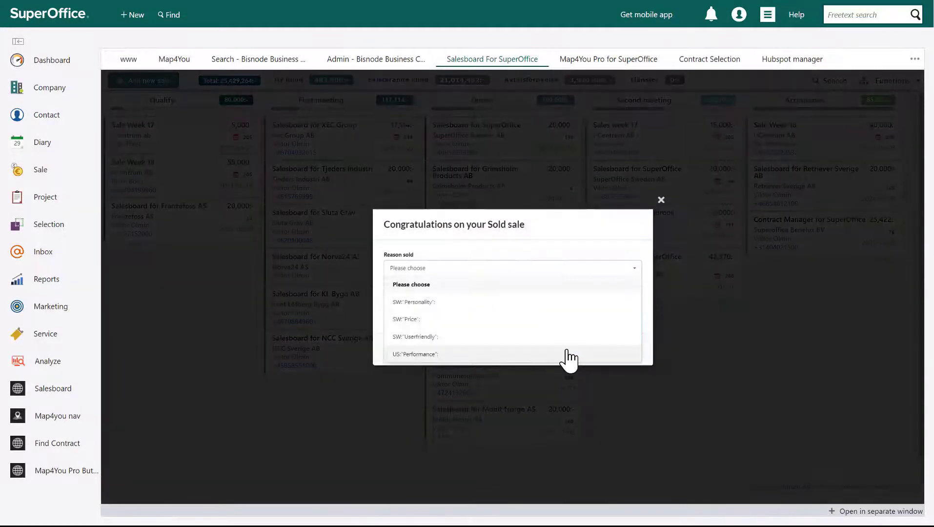
pyautogui.click(511, 319)
pyautogui.click(567, 347)
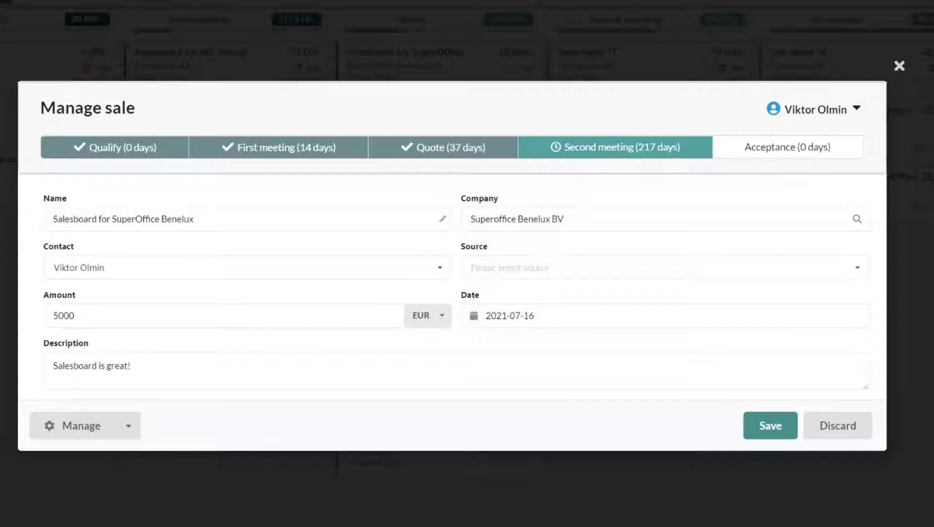
# Step: Check the Benelux sale's copy/delete options and its user list
pyautogui.click(128, 426)
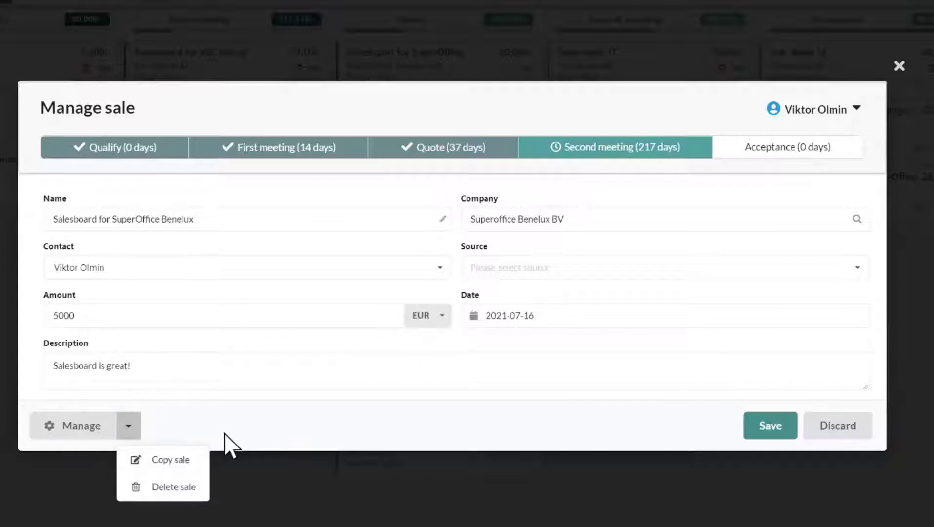
pyautogui.click(856, 109)
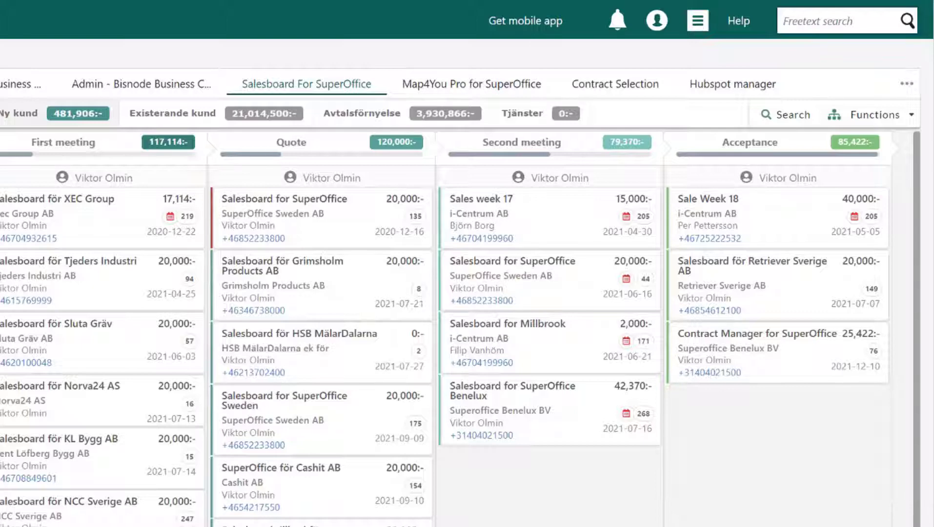
# Step: Filter the salesboard to this week's sales, then to next week's sales
pyautogui.click(774, 115)
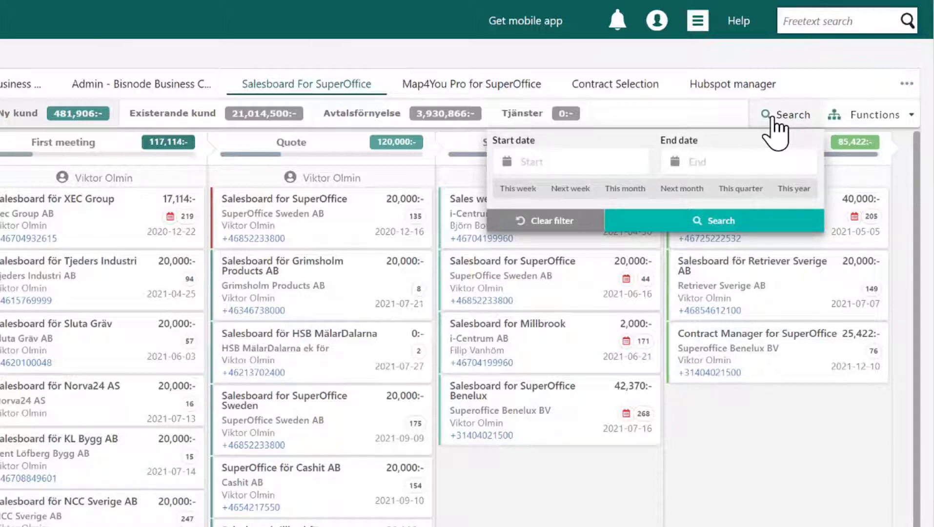
pyautogui.click(518, 189)
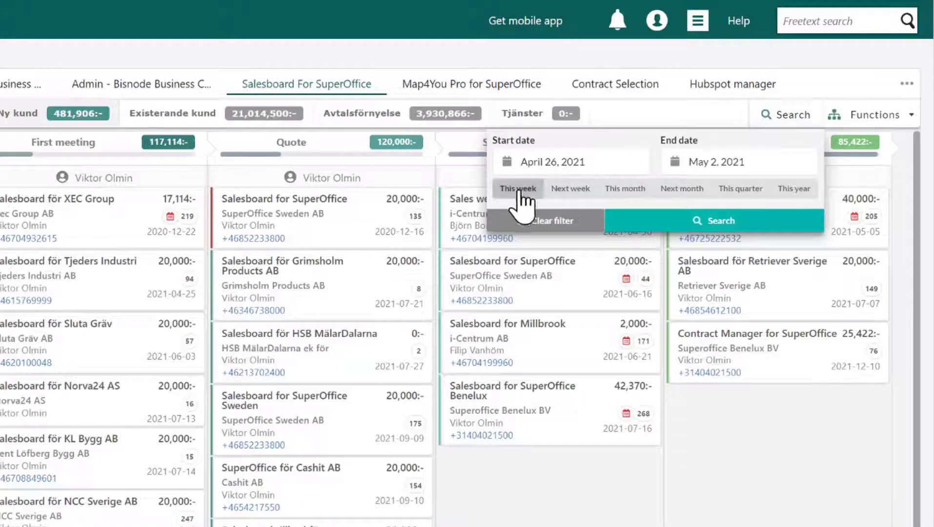
pyautogui.click(666, 221)
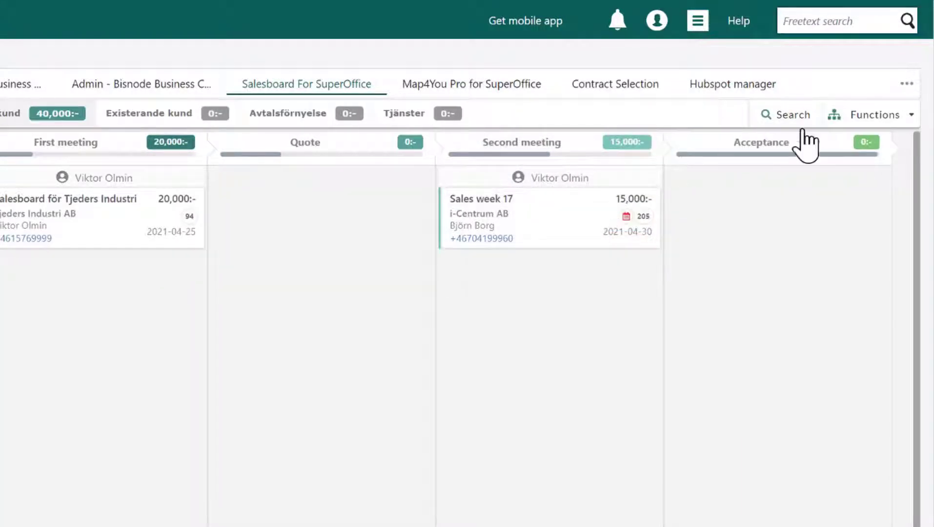
pyautogui.click(784, 115)
pyautogui.click(570, 189)
pyautogui.click(671, 220)
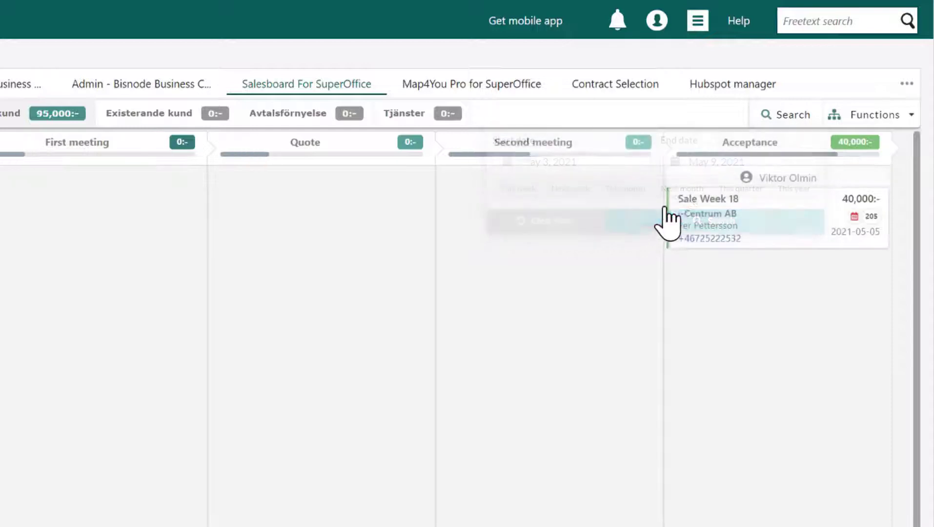
# Step: Filter the board to this month (April), then show all sales in management view
pyautogui.click(784, 115)
pyautogui.click(625, 188)
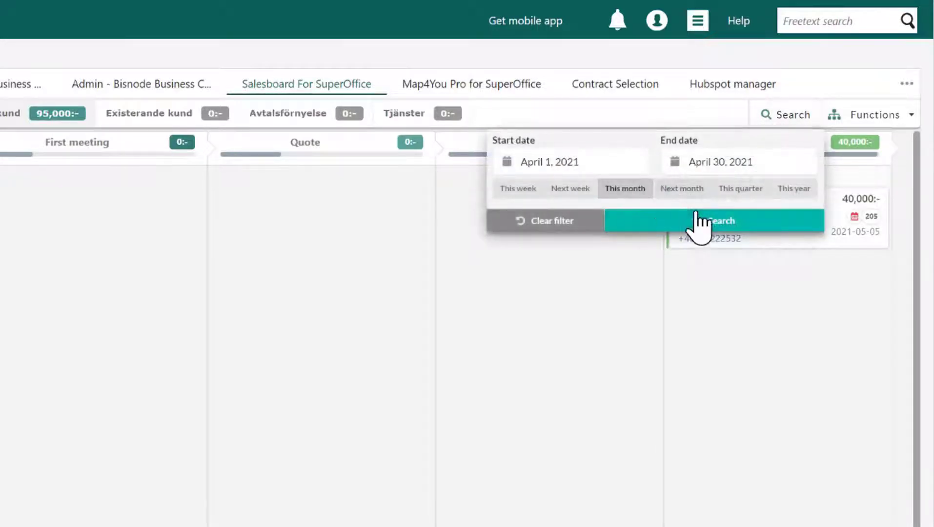
pyautogui.click(701, 221)
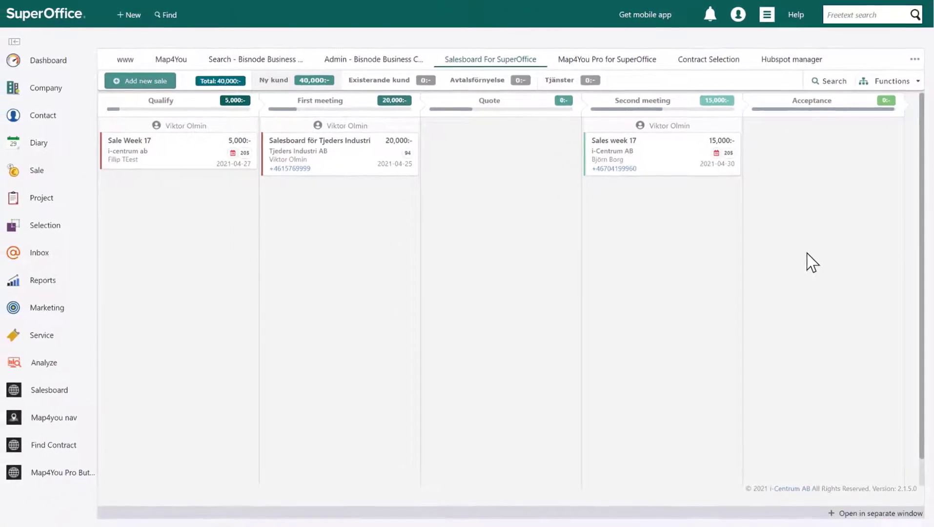
pyautogui.click(829, 81)
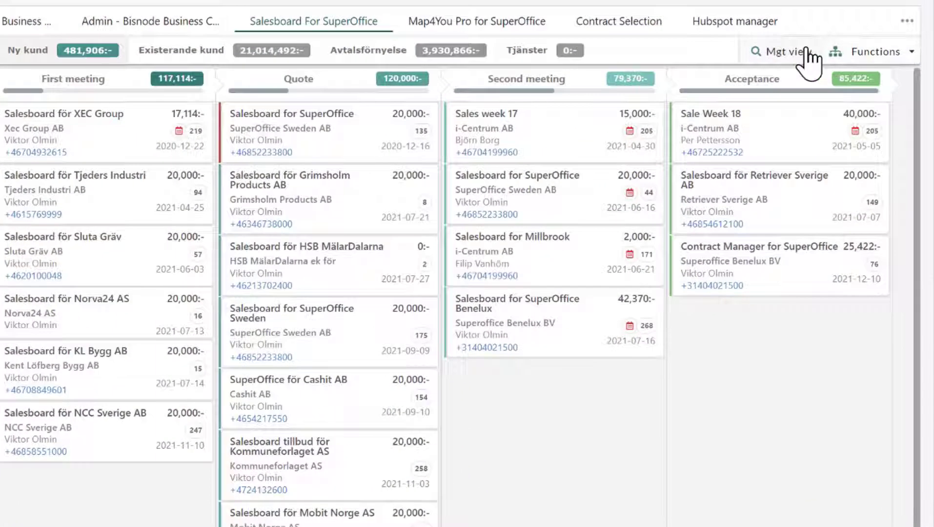
# Step: Apply the first saved two-user filter, then the filter for two other users
pyautogui.click(809, 53)
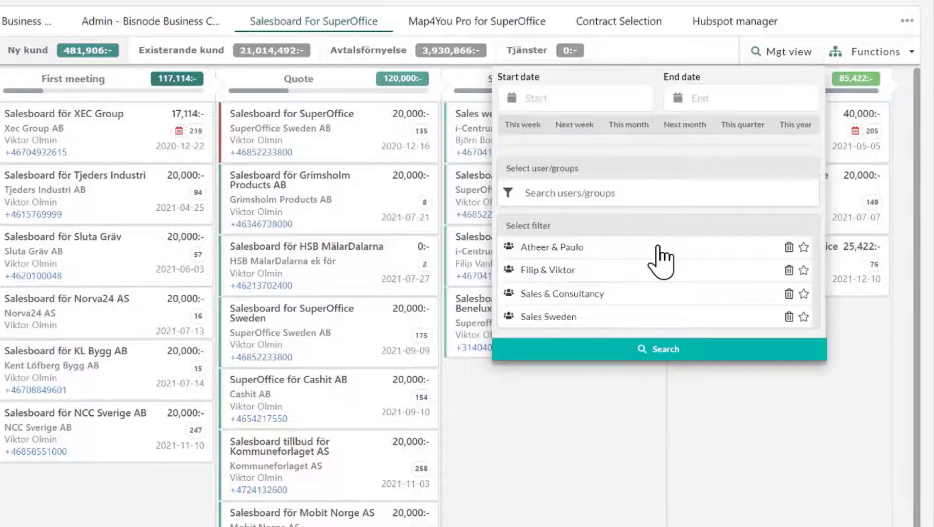
pyautogui.click(660, 248)
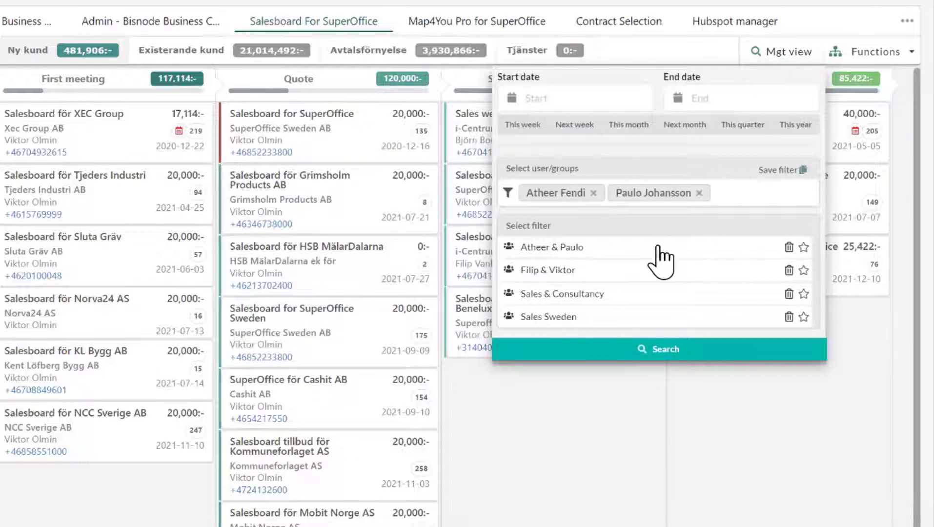
pyautogui.click(689, 349)
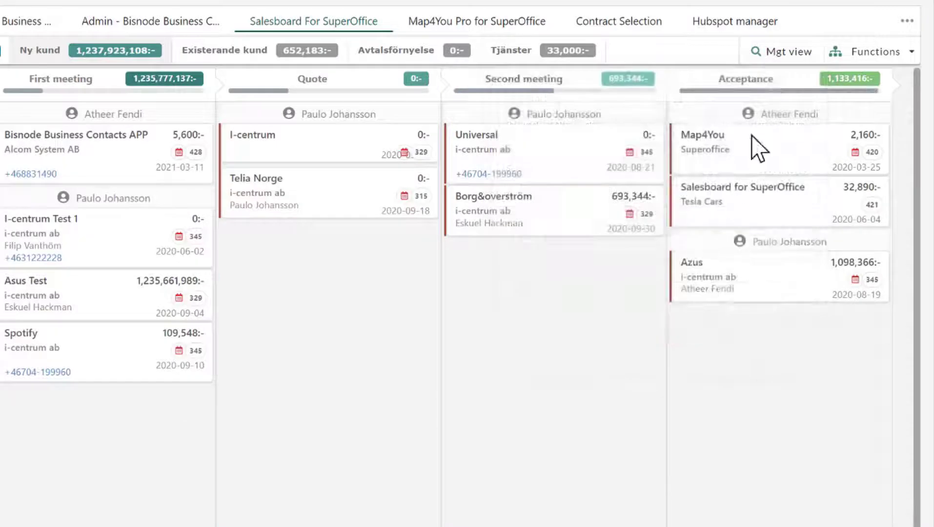
pyautogui.click(784, 51)
pyautogui.click(657, 270)
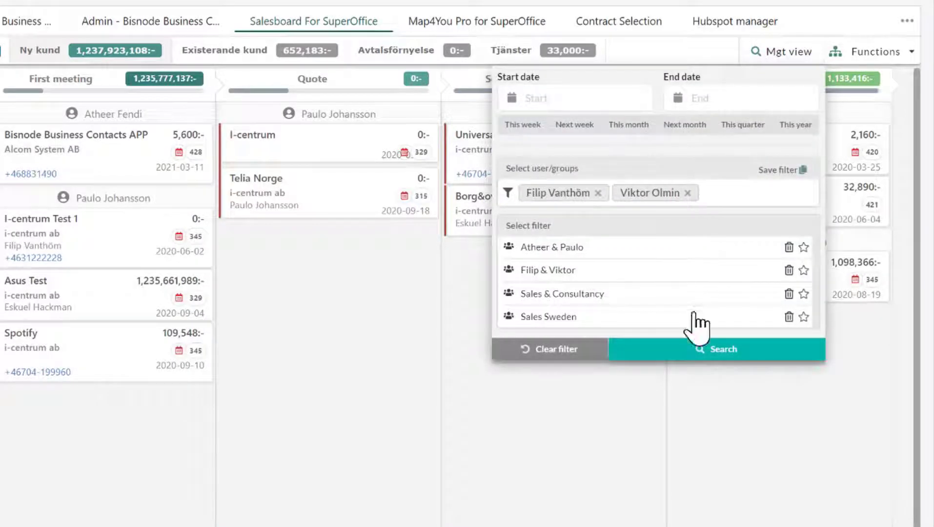
pyautogui.click(713, 349)
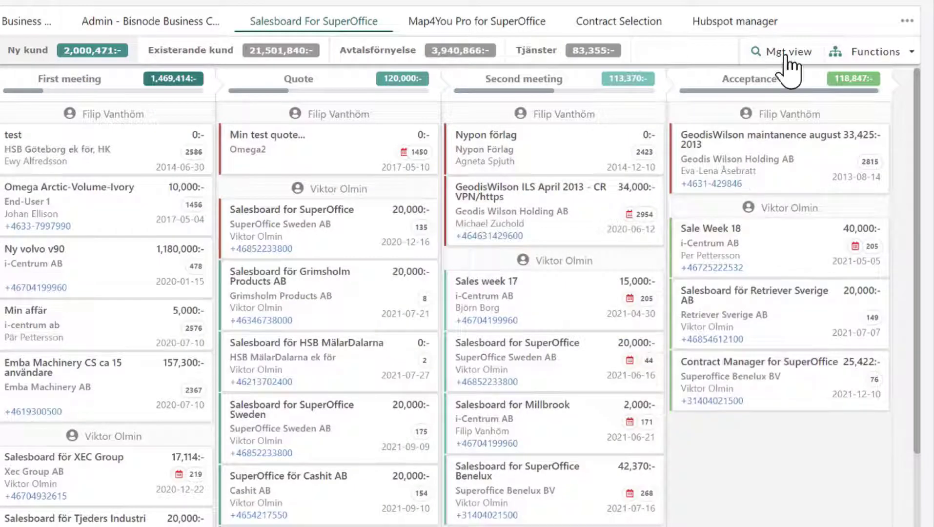
# Step: Apply the Sales & Consultancy group filter, then the two-salespeople filter again
pyautogui.click(784, 51)
pyautogui.click(698, 293)
pyautogui.click(719, 349)
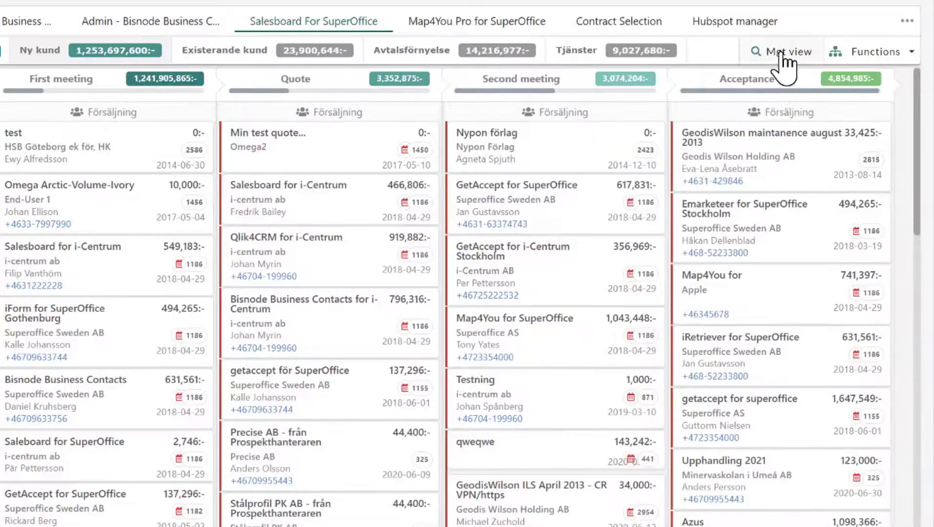
pyautogui.click(785, 53)
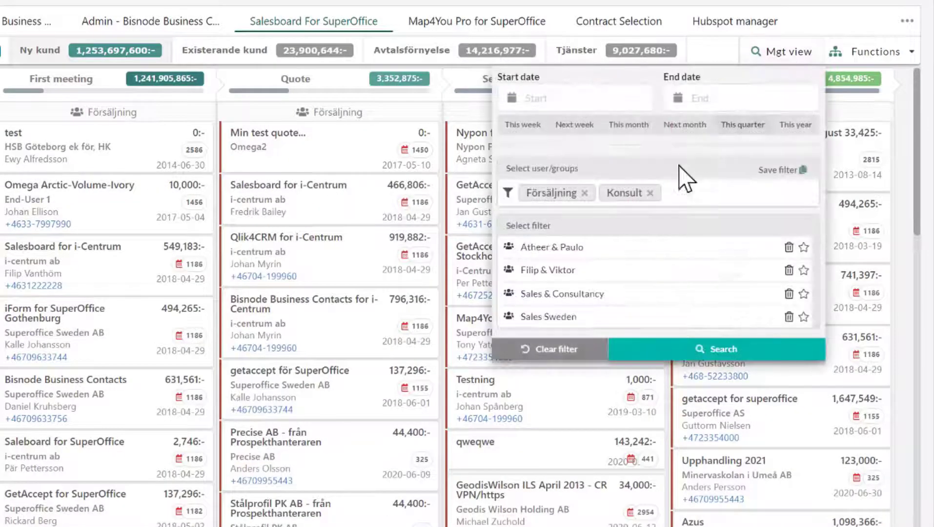
pyautogui.click(664, 270)
pyautogui.click(719, 349)
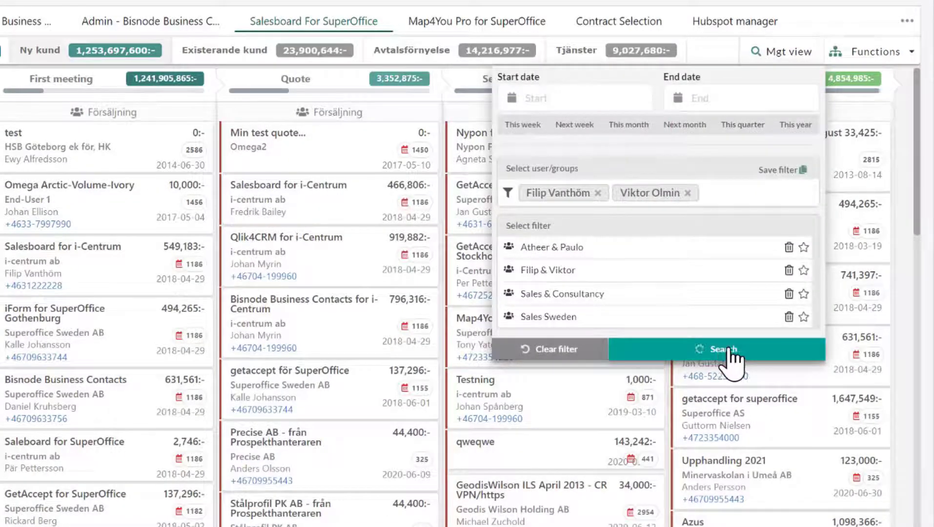